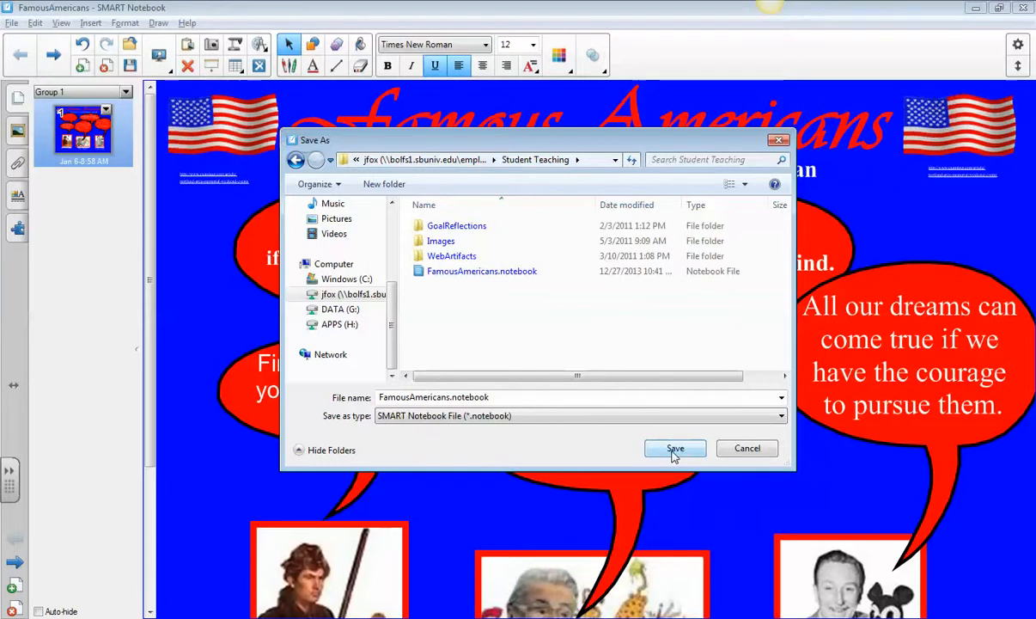
Save the lesson as FamousAmericans.notebook in Student Teaching, replacing the existing file
click(675, 452)
click(561, 321)
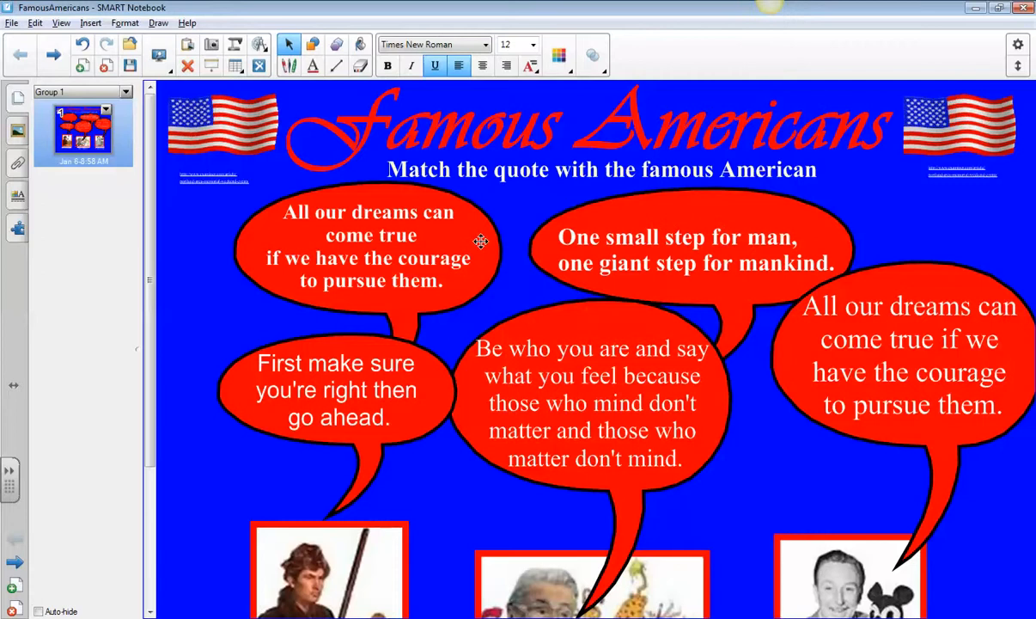
Start exporting the page as image files with JPEG as the format
click(10, 24)
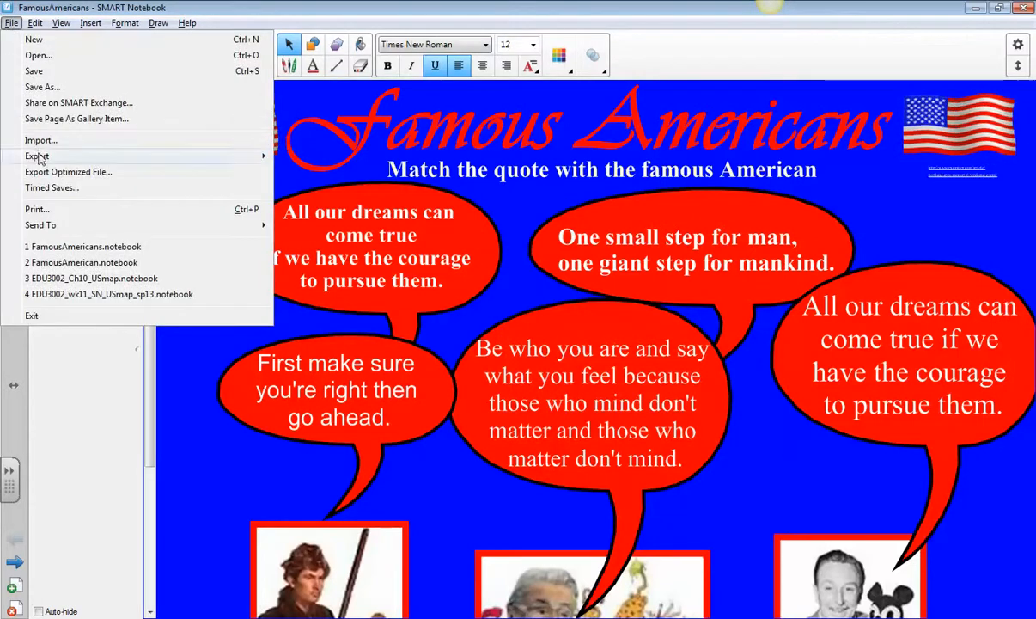
mouse_move(41, 158)
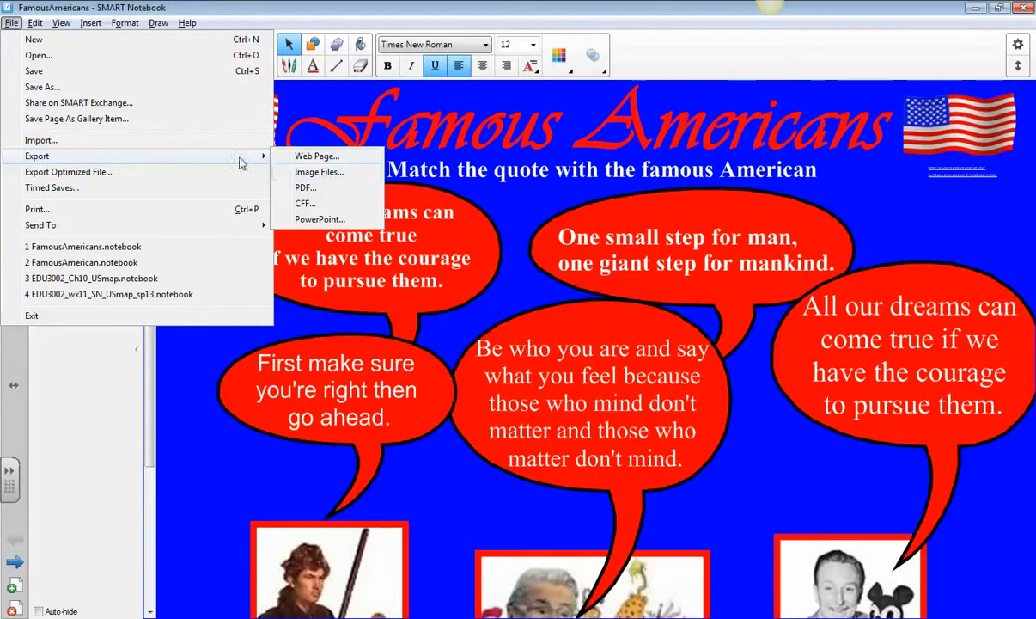
click(296, 172)
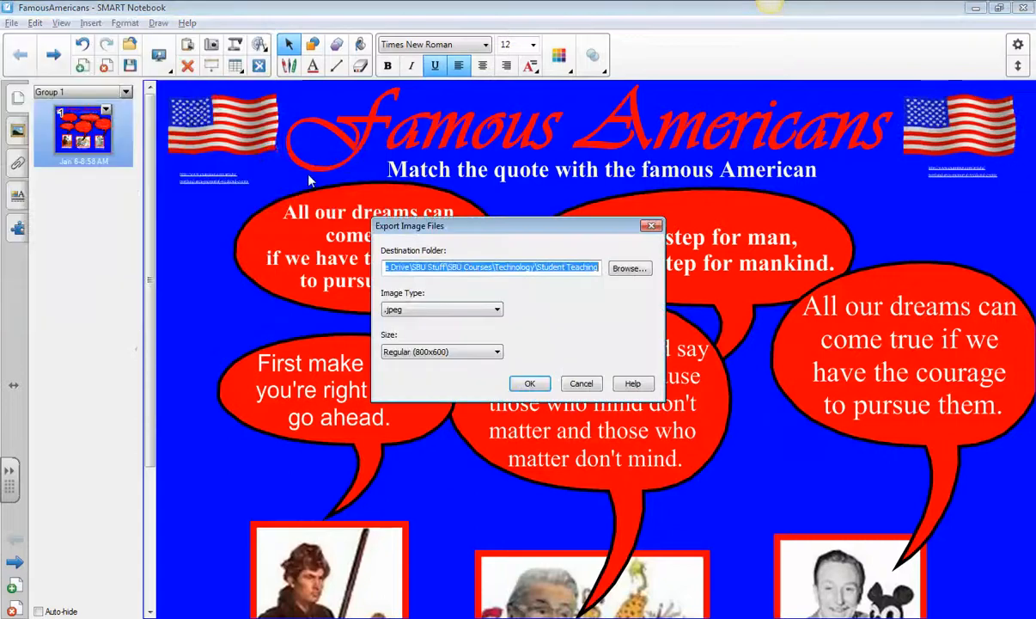
click(417, 311)
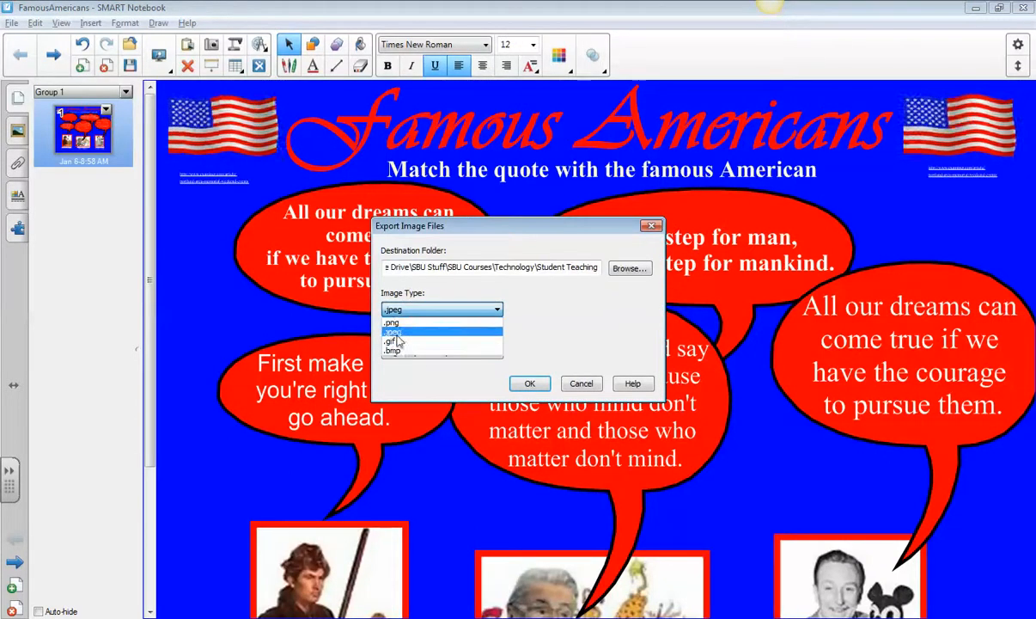
click(394, 332)
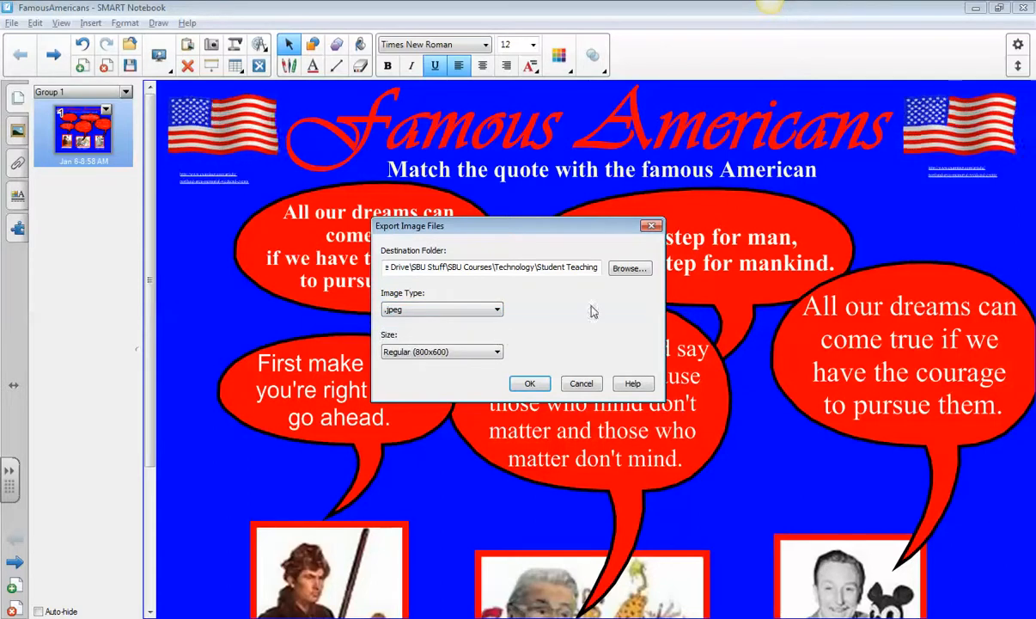
Set the export destination folder to F:\Student Teaching
click(617, 271)
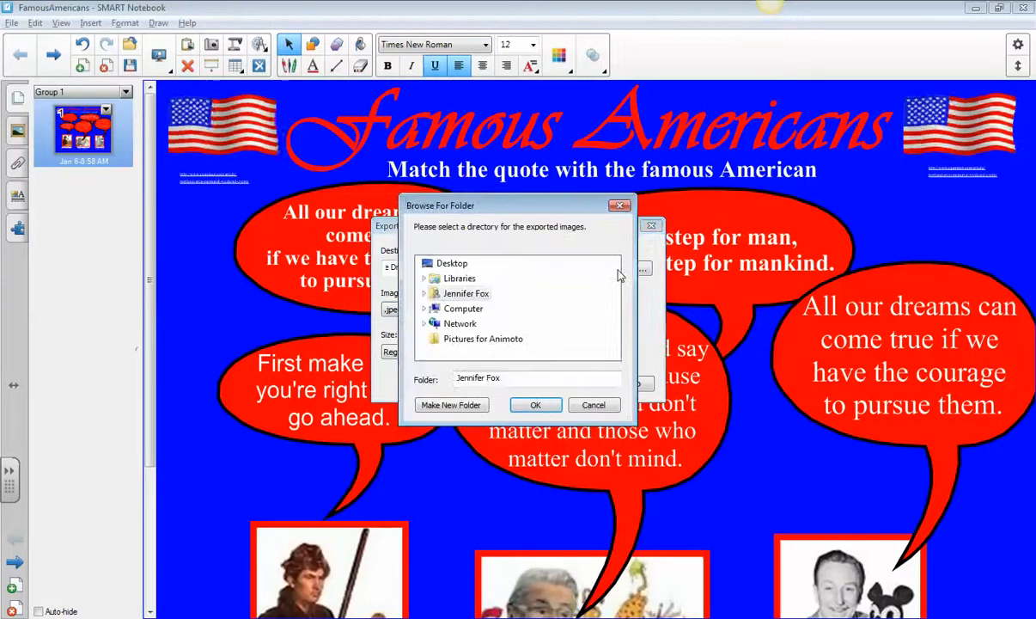
click(449, 309)
drag(615, 276, 617, 298)
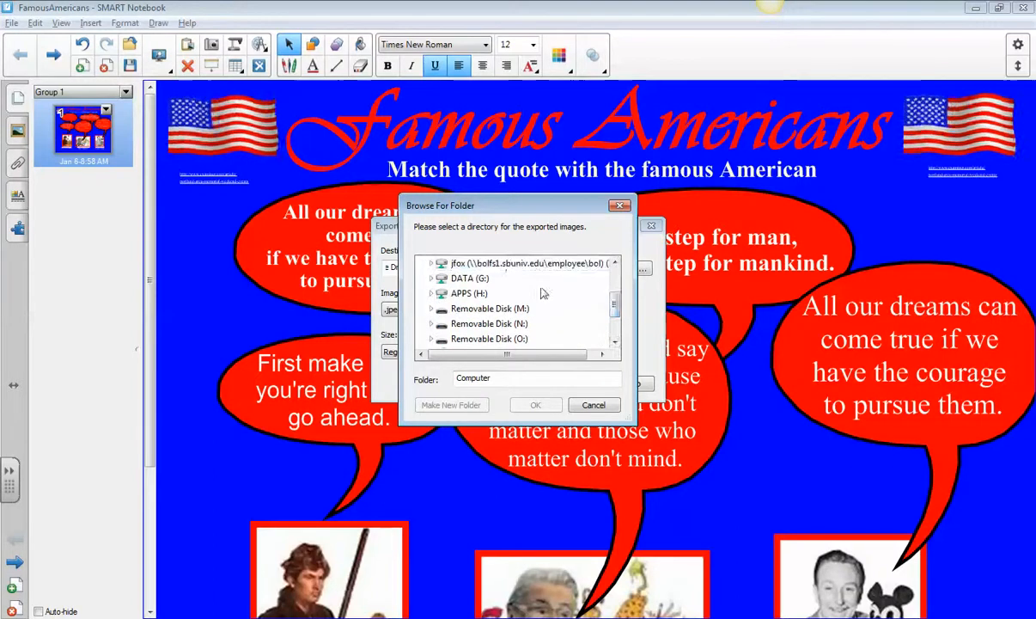
click(512, 265)
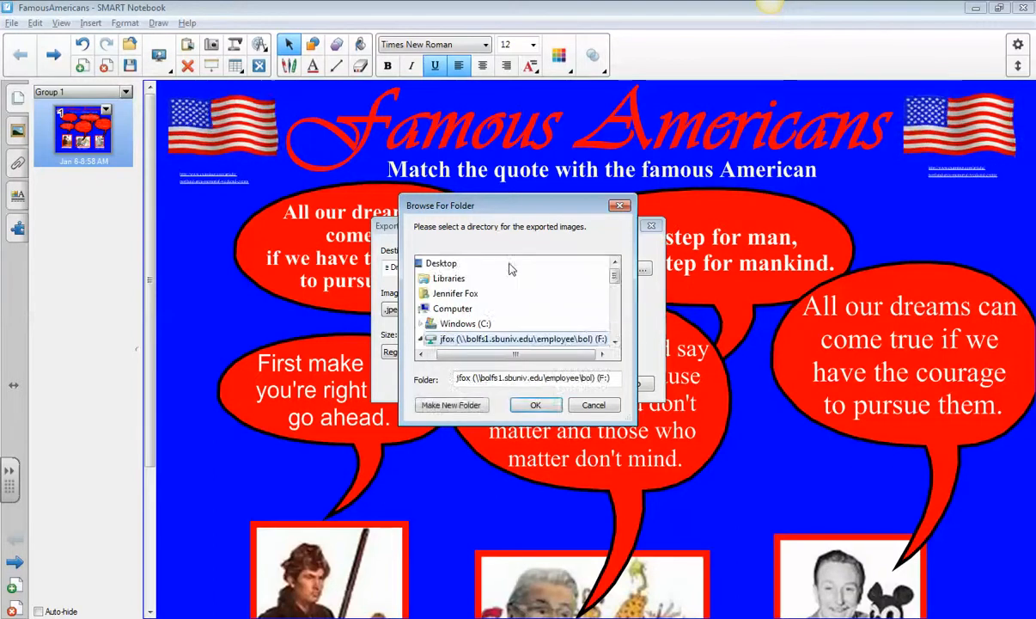
scroll(615, 343, down, 3)
click(615, 343)
click(614, 343)
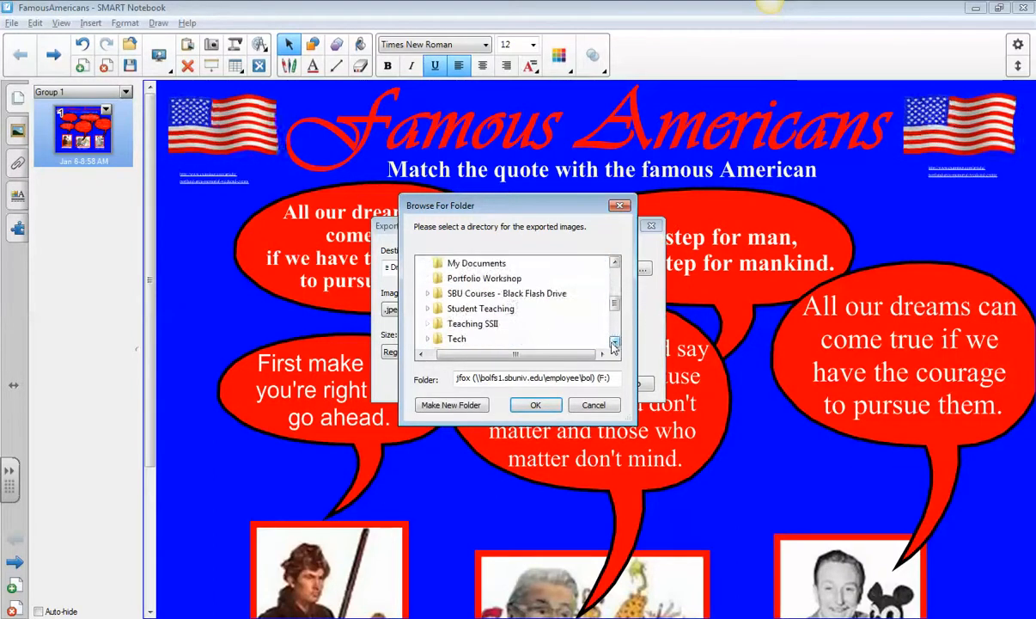
click(471, 309)
click(616, 343)
click(615, 342)
click(616, 343)
click(615, 343)
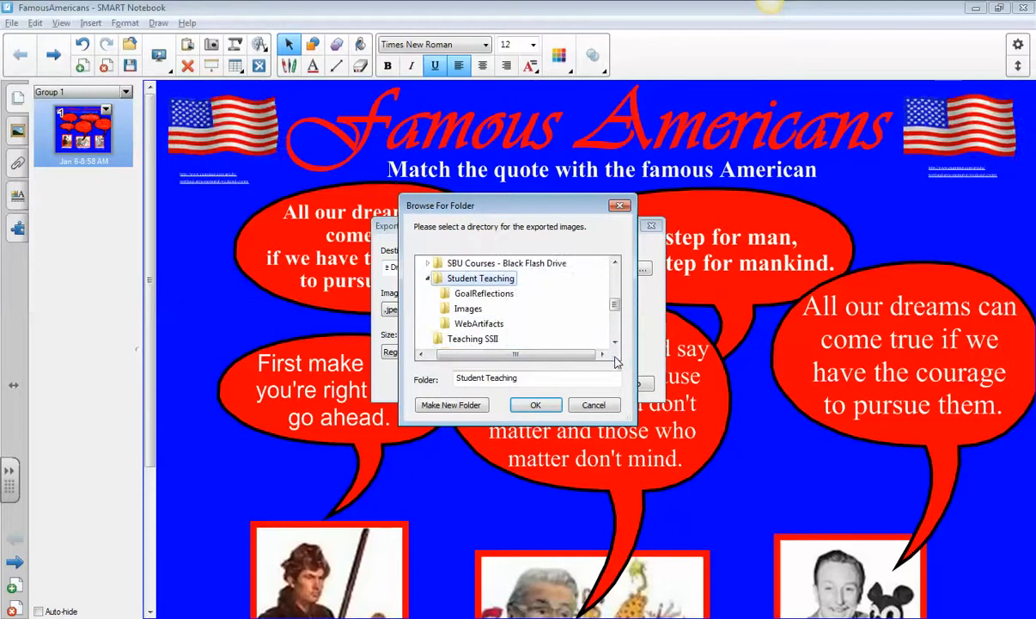
click(535, 404)
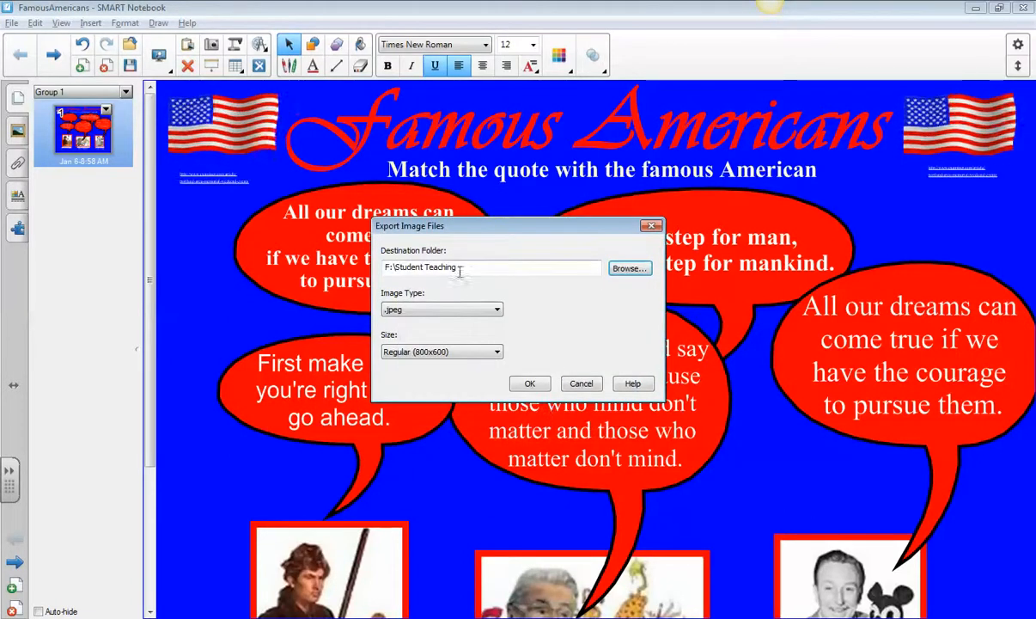
Export the JPEG, overwrite the earlier image files, and return to the Google Drive window
click(530, 384)
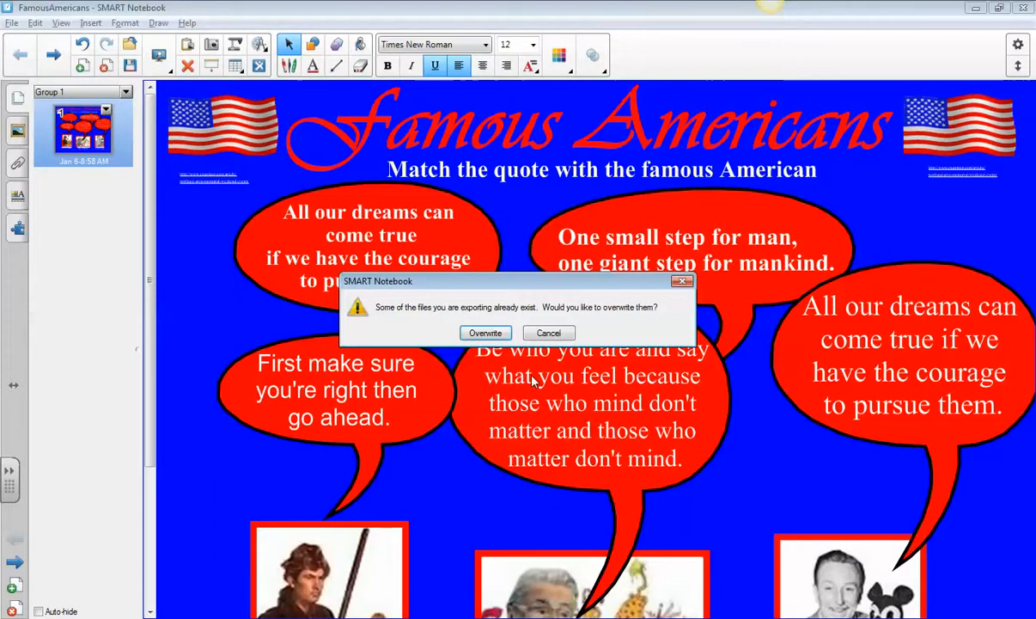
click(479, 332)
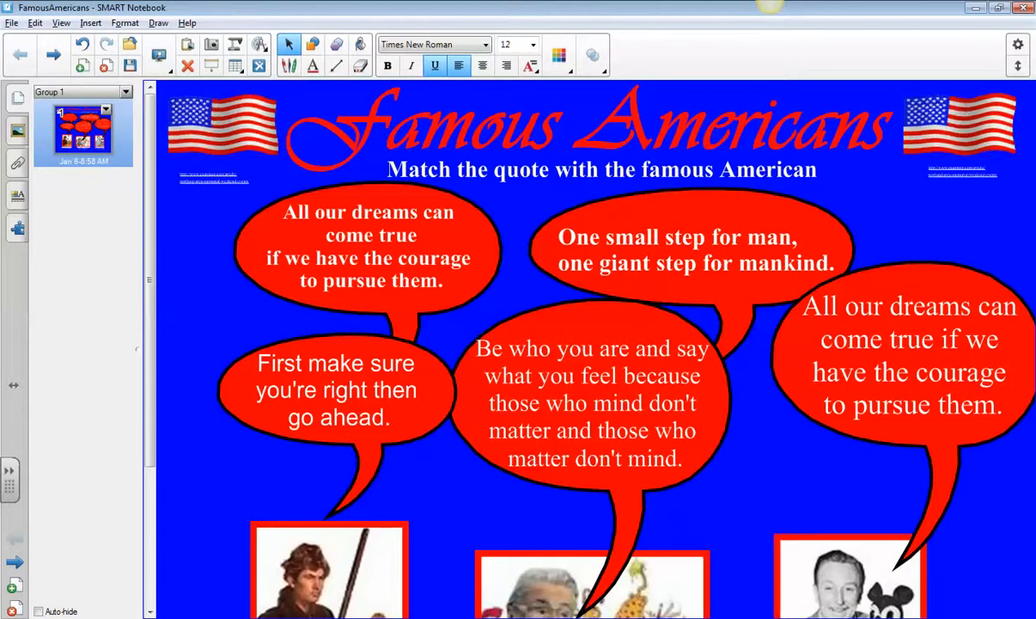
mouse_move(154, 618)
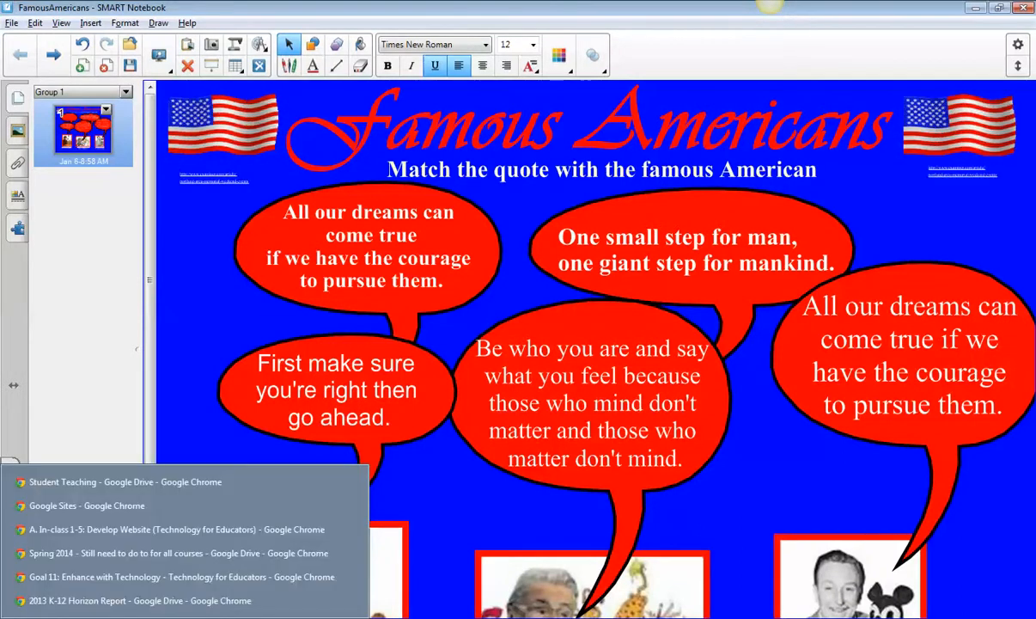
click(129, 483)
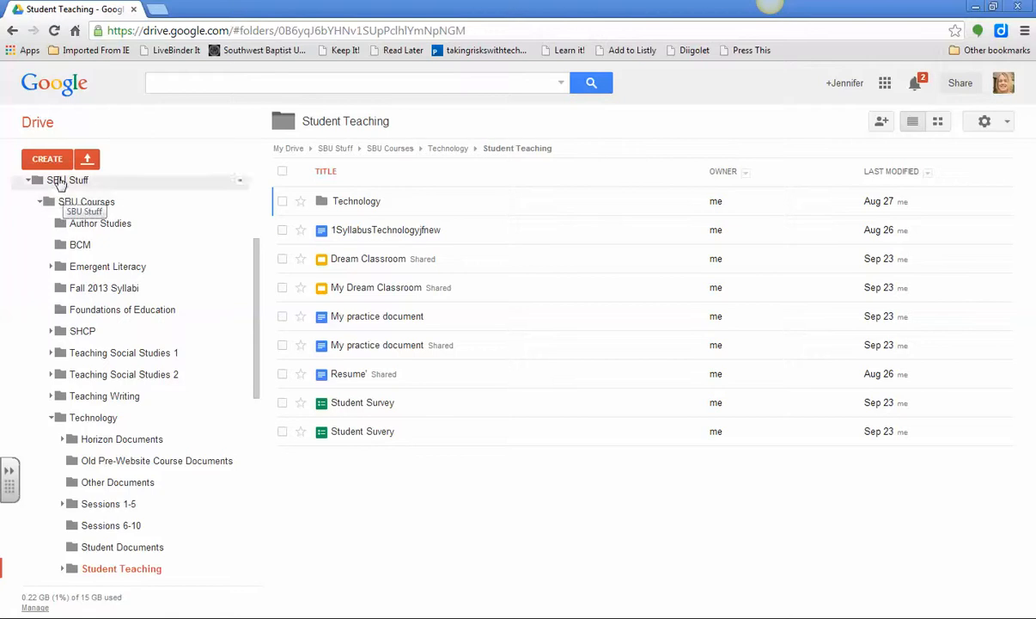
Go from My Drive to the Student Teaching folder under SBU Stuff › SBU Courses › Technology
drag(259, 290, 258, 208)
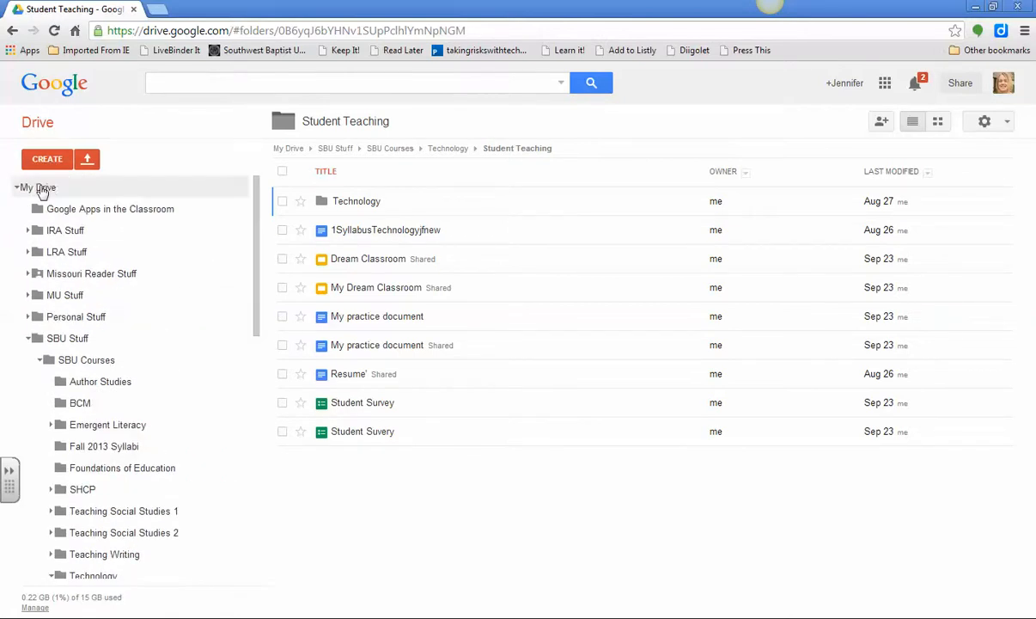
click(41, 188)
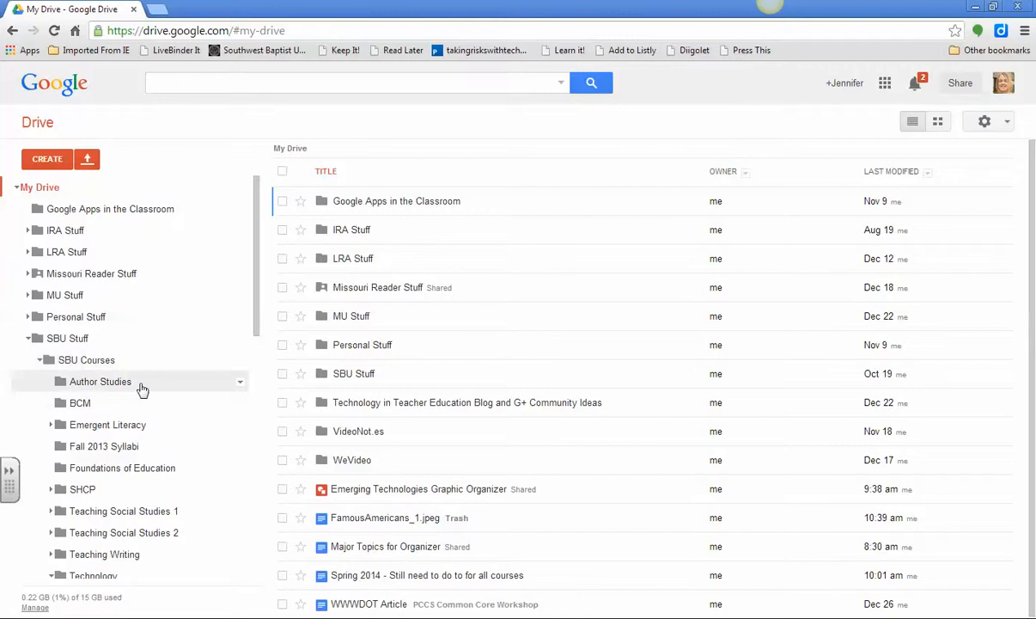
drag(256, 307, 244, 480)
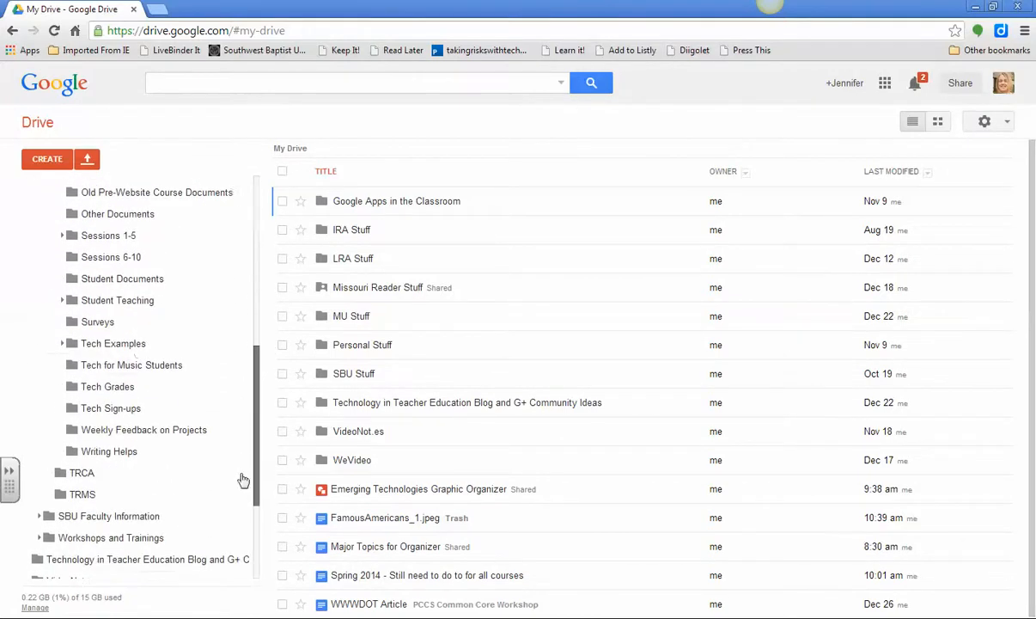
click(118, 300)
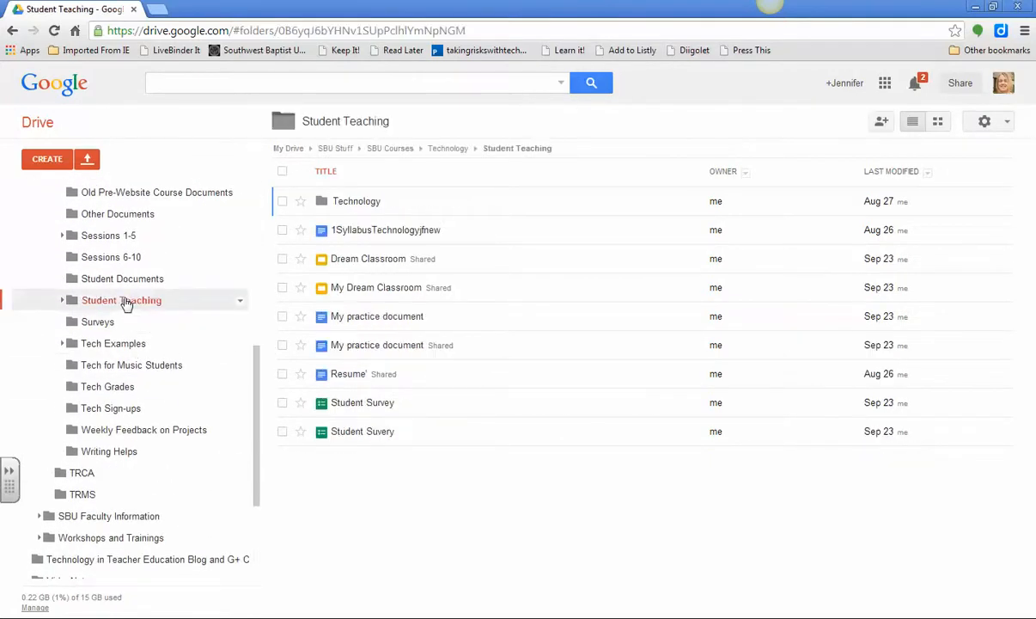
click(89, 162)
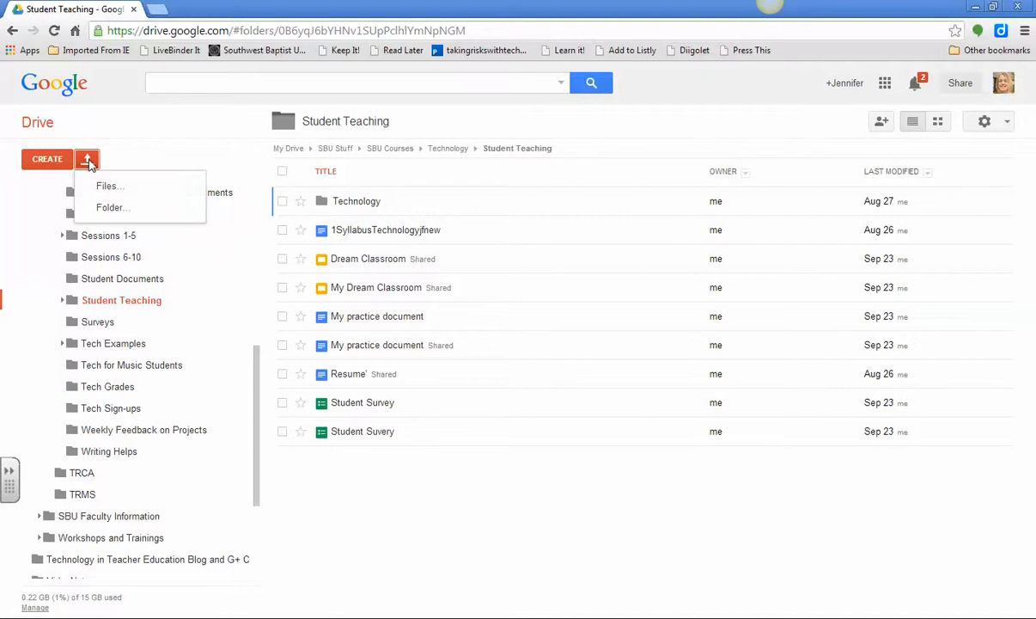
Upload FamousAmericans_1.jpeg from F:\Student Teaching into the Drive folder
click(117, 191)
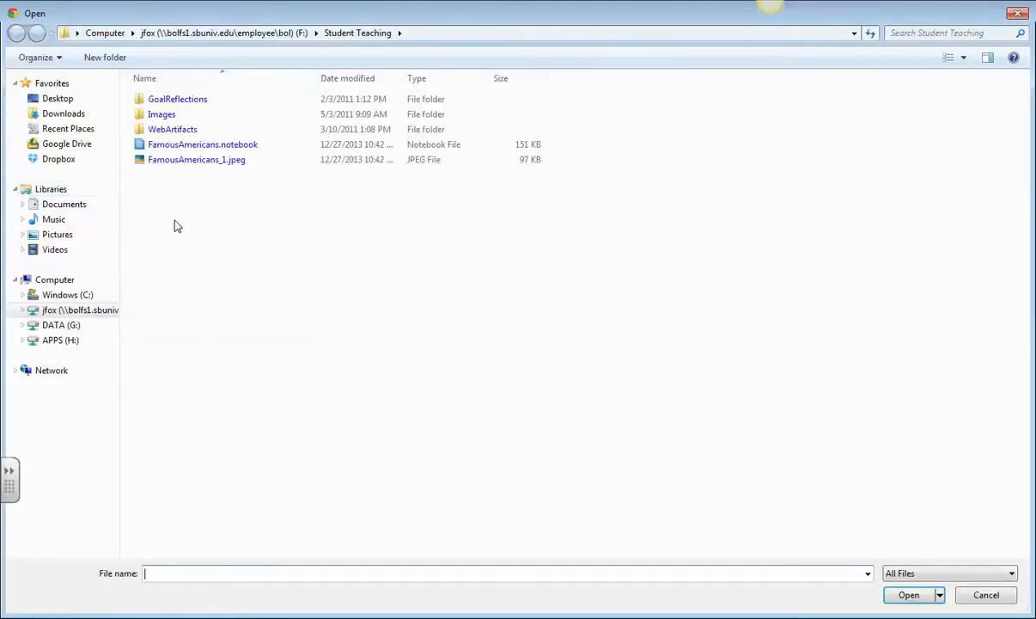
click(79, 306)
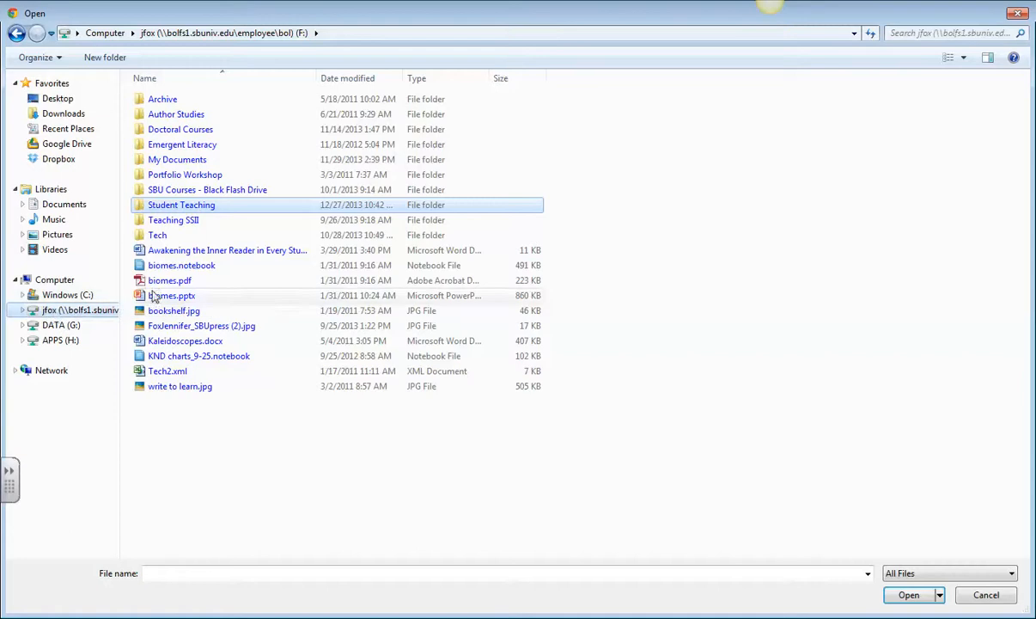
double_click(175, 207)
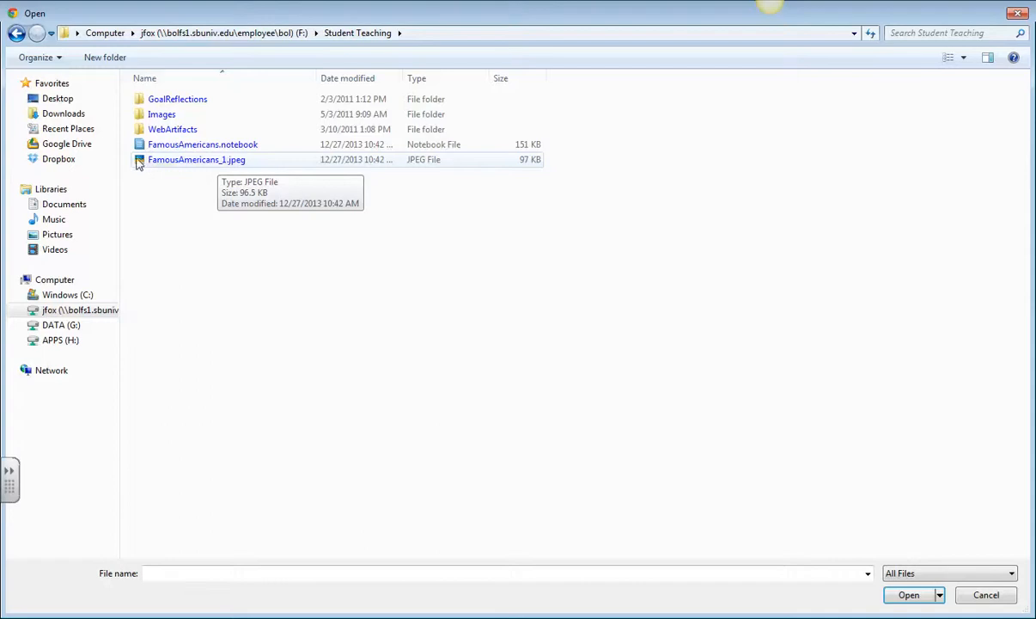
double_click(181, 162)
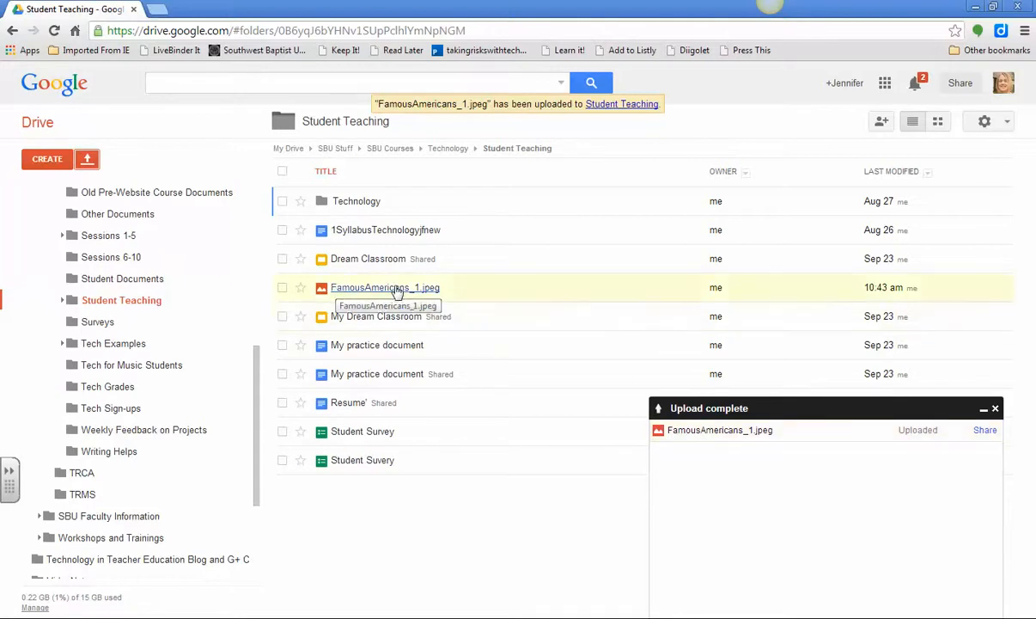
Set FamousAmericans_1.jpeg's sharing to 'Anyone with the link' can view
click(985, 431)
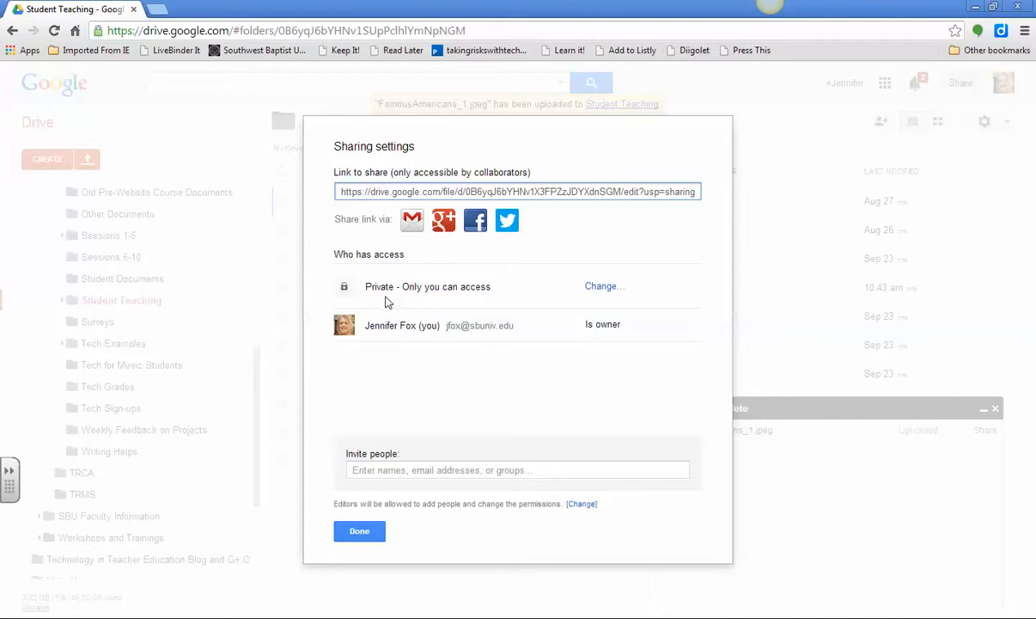
click(601, 287)
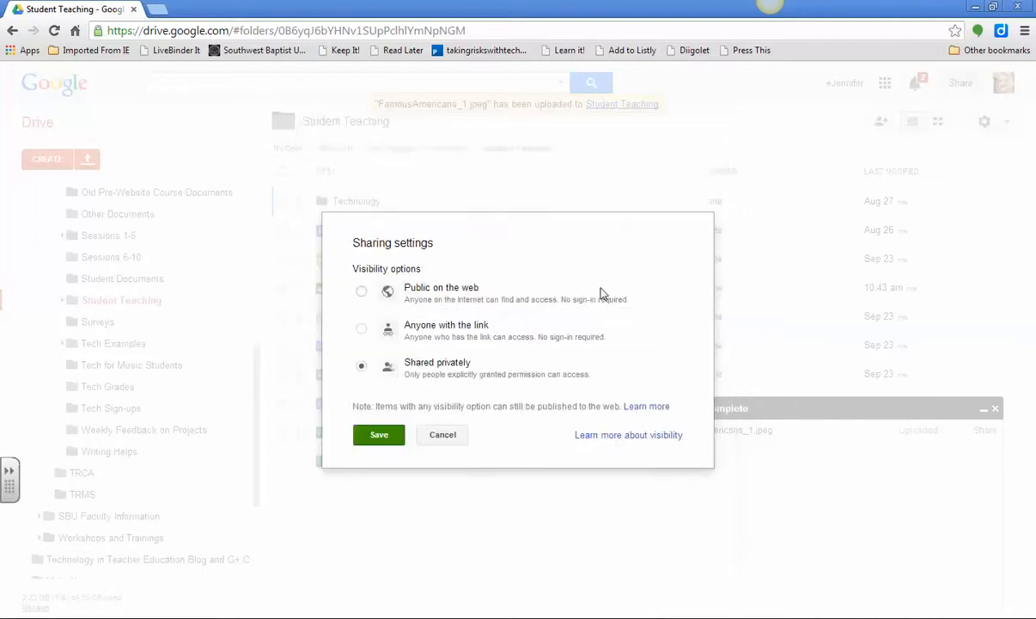
click(361, 330)
click(379, 460)
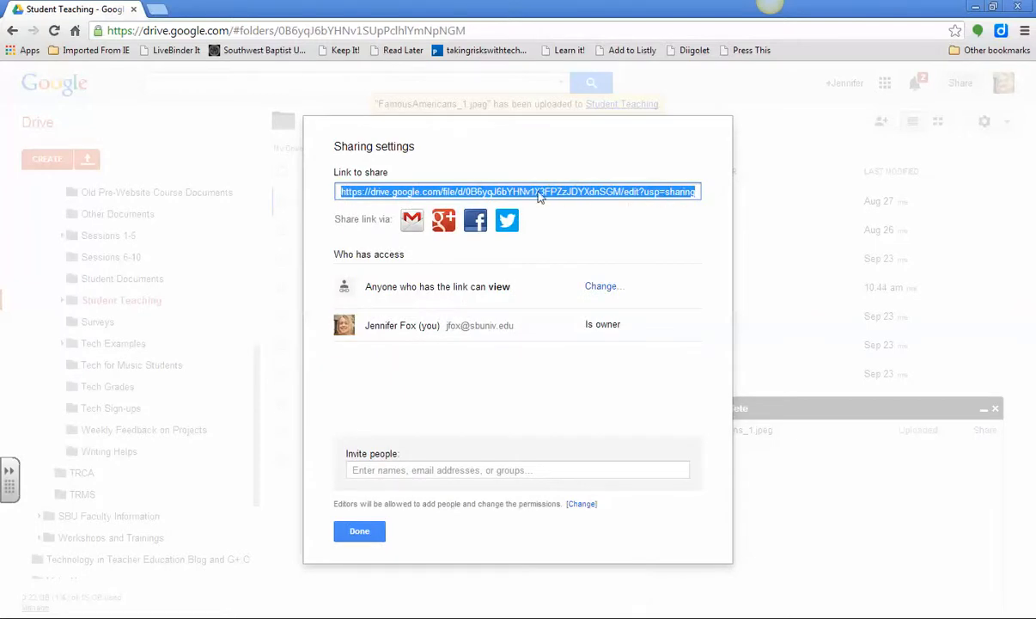
click(357, 530)
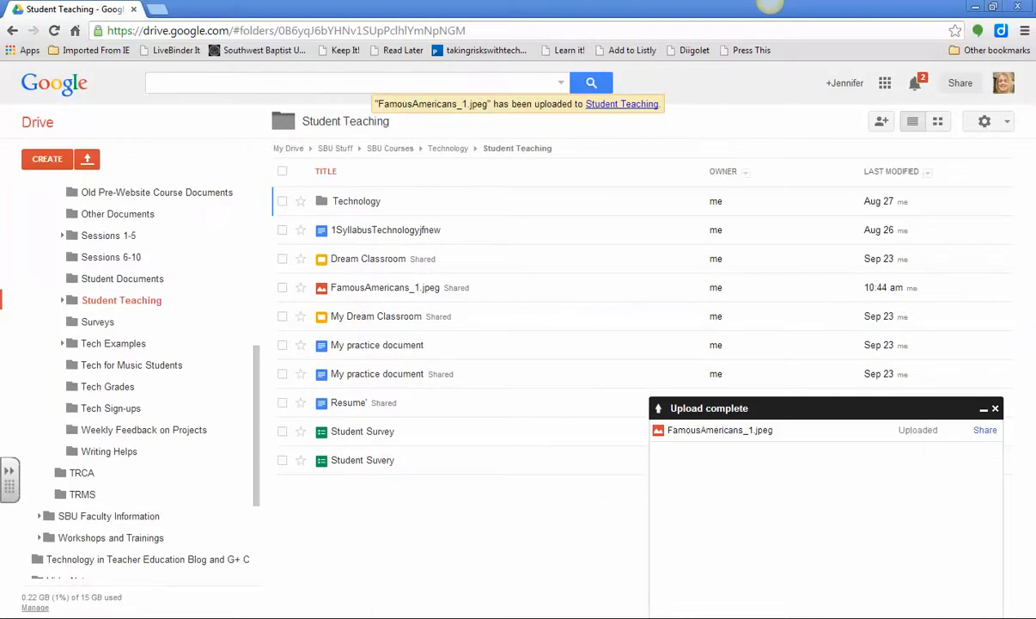
mouse_move(73, 618)
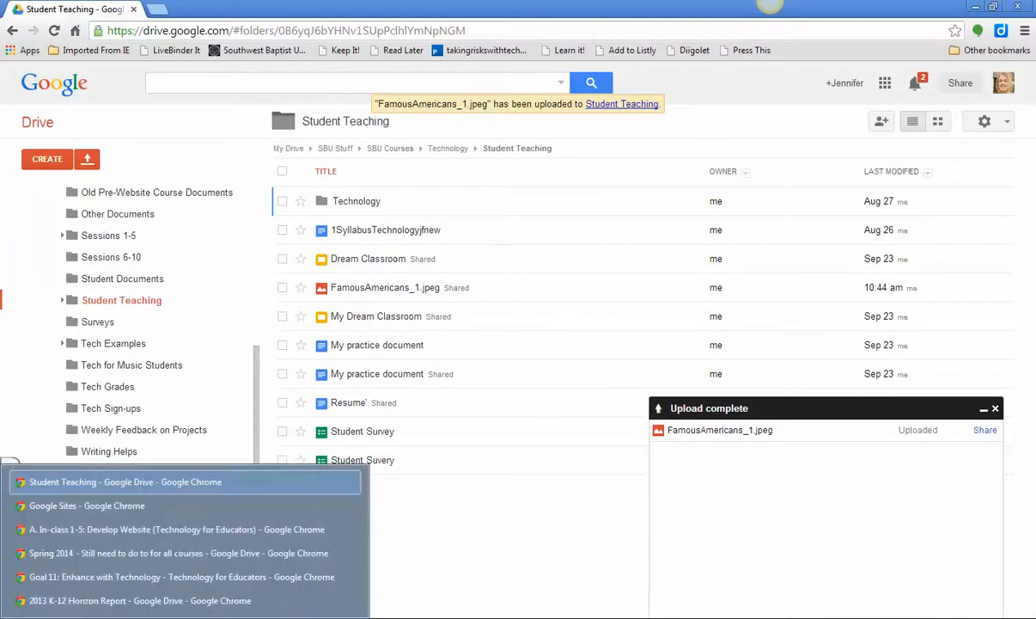
Put the Goal 11 Google Sites page into edit mode
click(159, 577)
scroll(756, 303, up, 10)
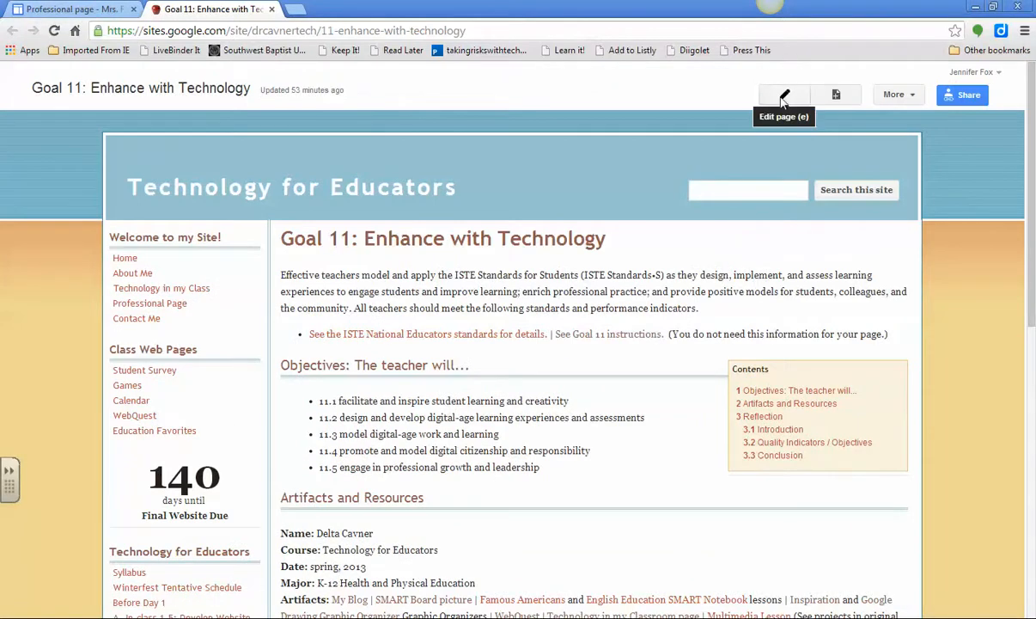
click(783, 96)
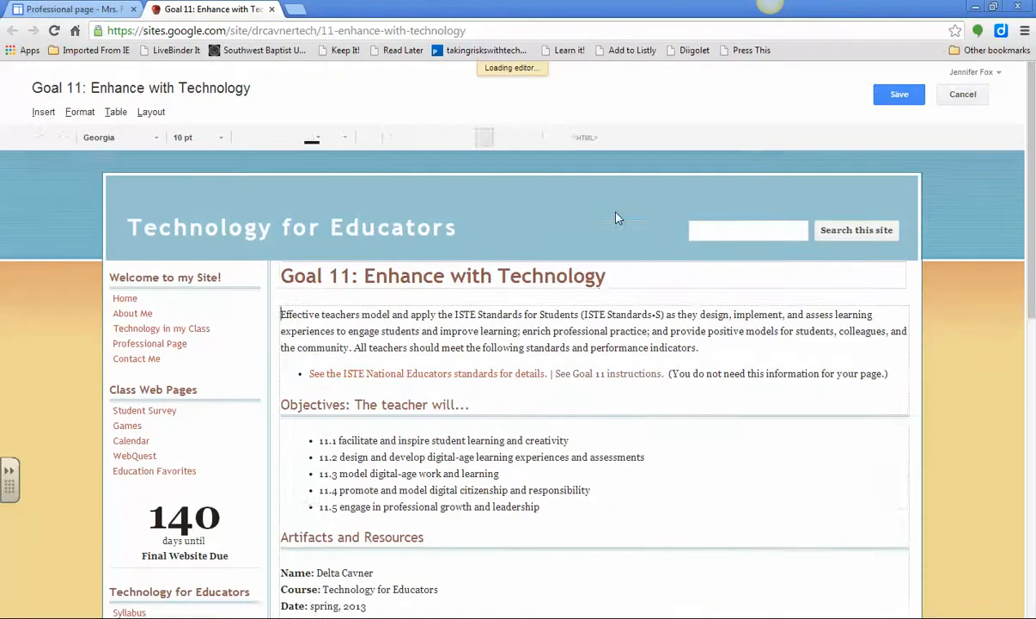
scroll(615, 215, down, 3)
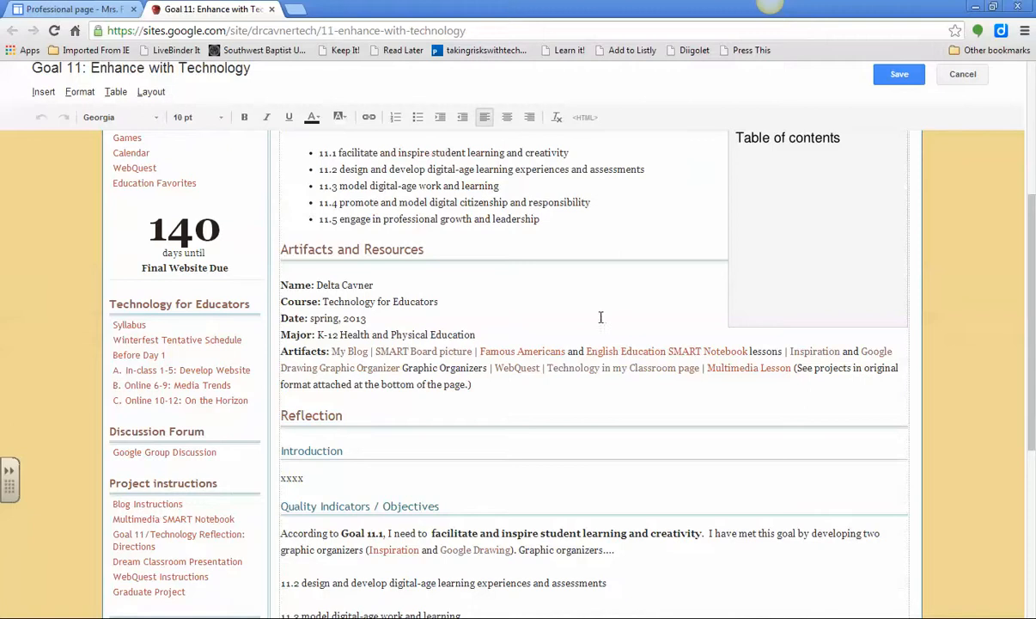
Remove the old link from Famous Americans and select the text for a new link
click(501, 350)
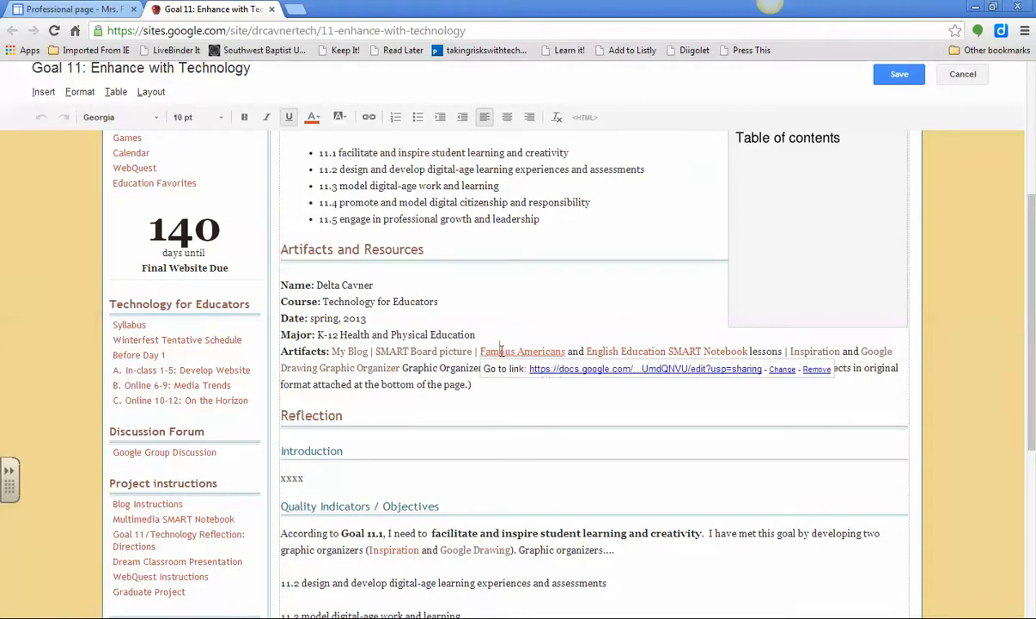
click(804, 368)
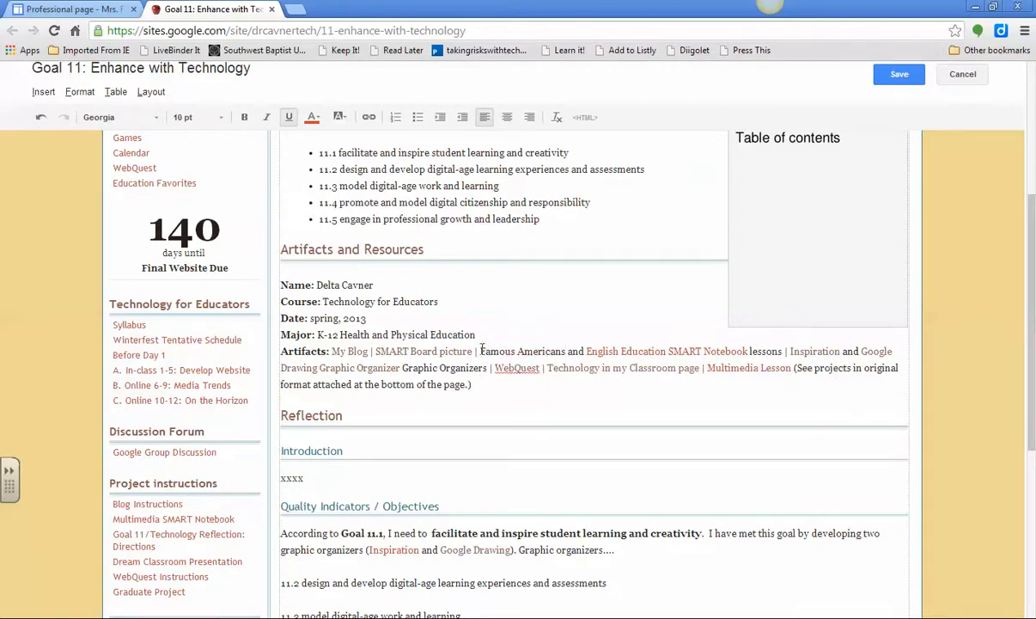
drag(481, 350, 566, 350)
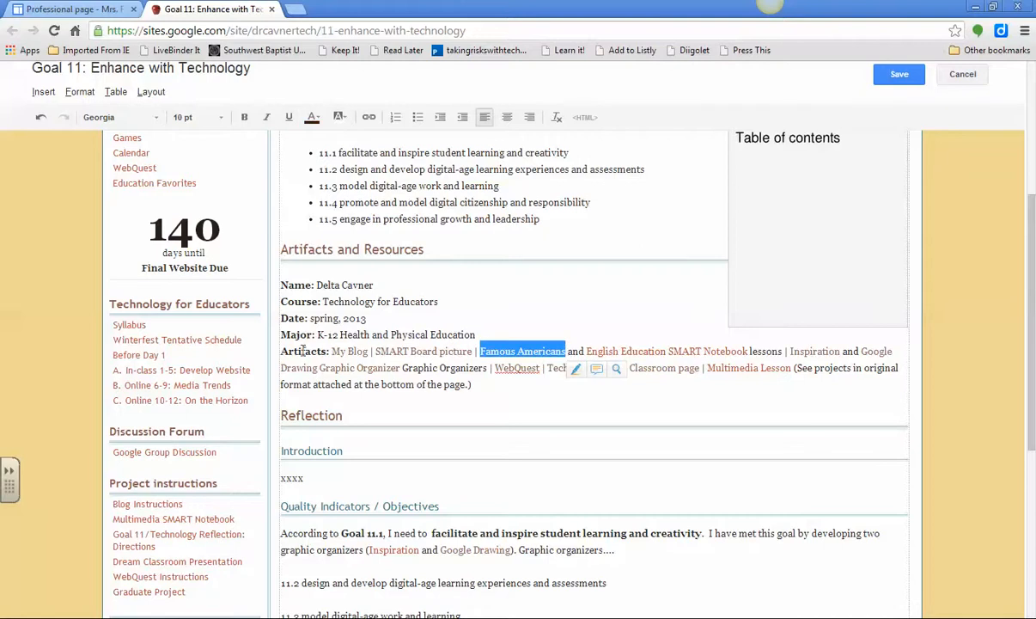
click(368, 117)
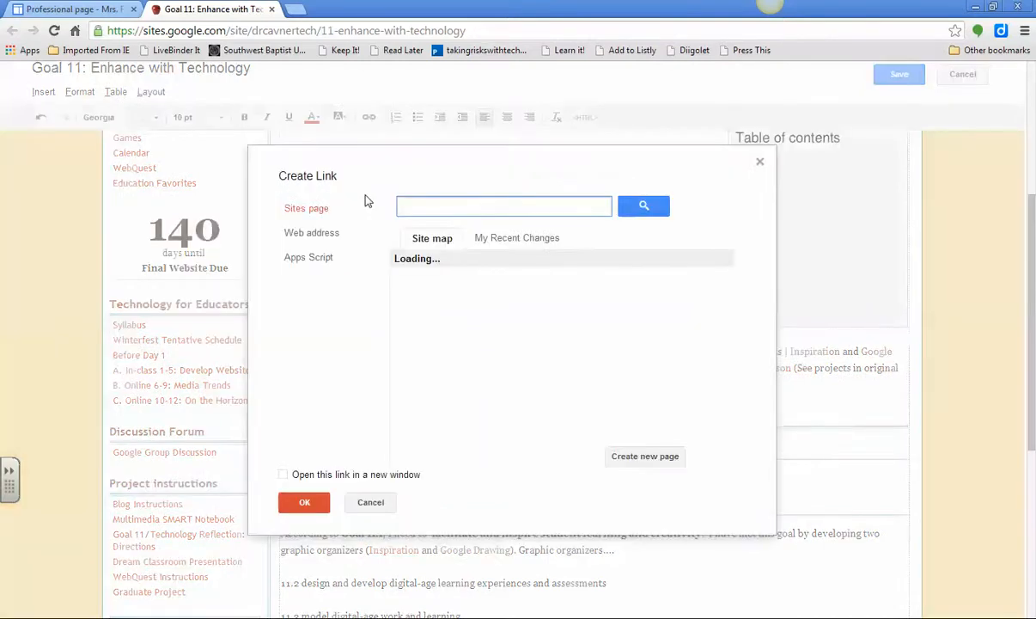
Link Famous Americans to the pasted Drive image web address, opening in a new window
click(311, 234)
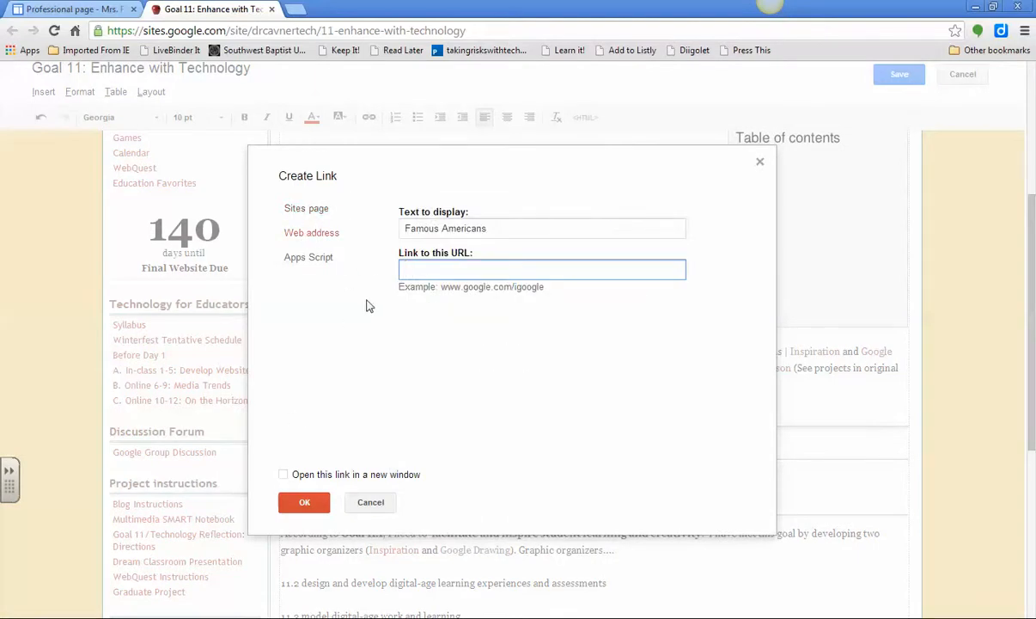
click(283, 474)
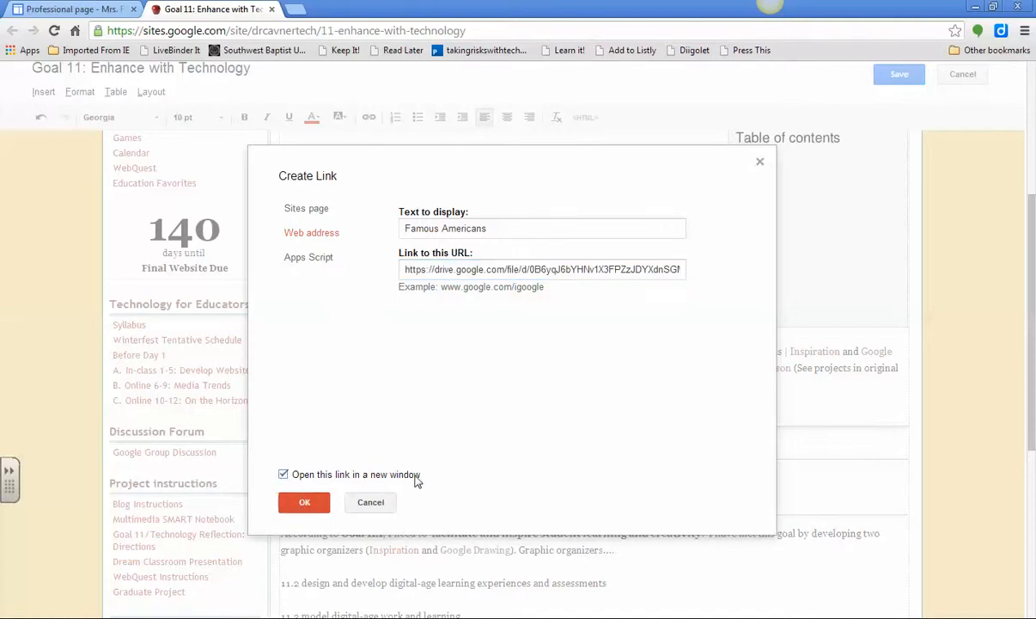
click(305, 503)
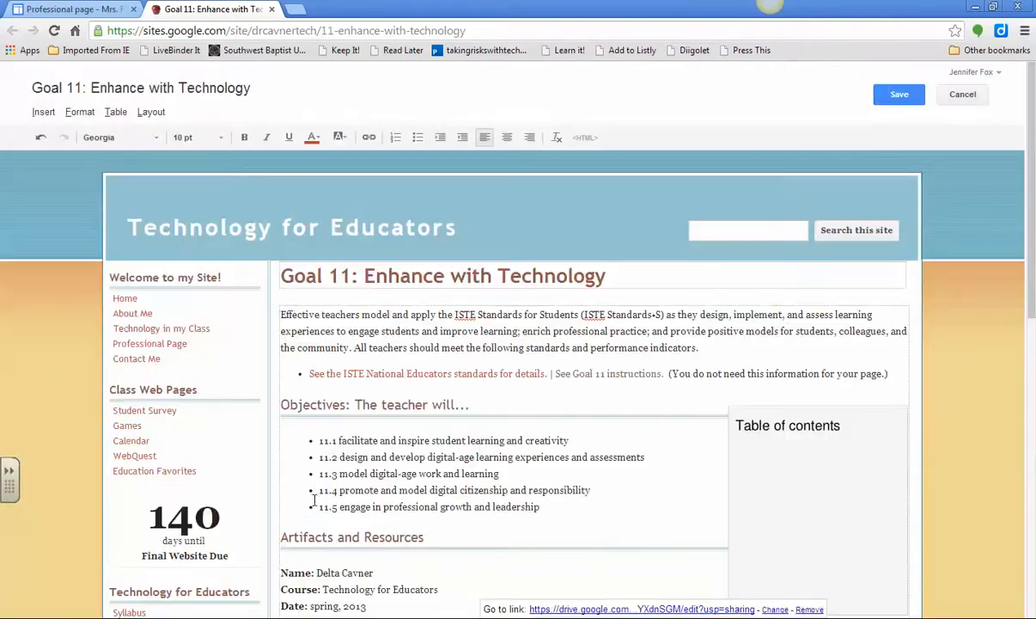
Save the Goal 11 page and test that Famous Americans opens the FamousAmericans_1.jpeg image
click(894, 97)
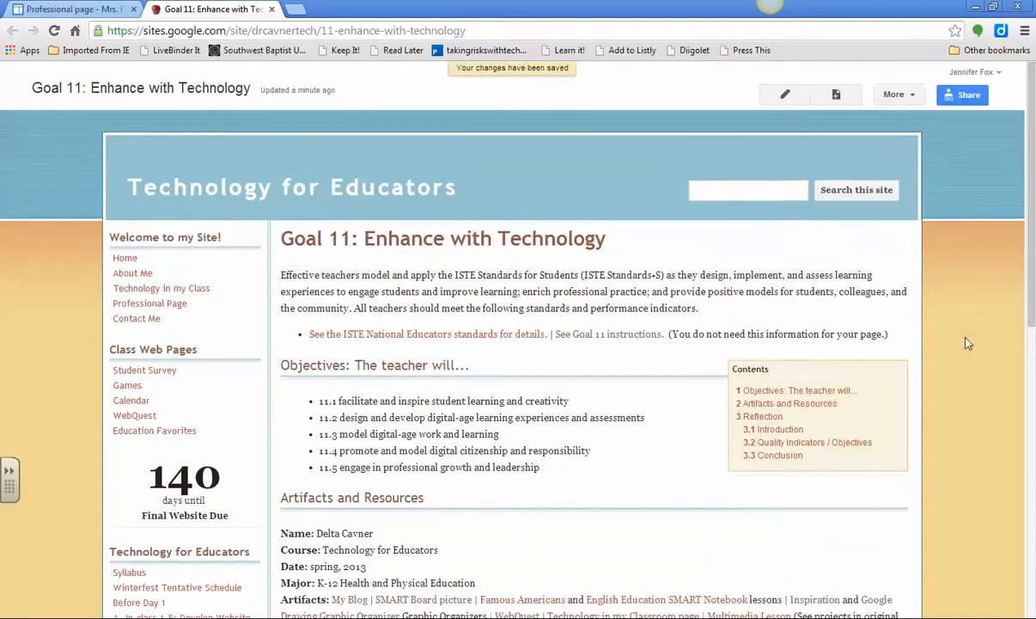
scroll(966, 343, down, 4)
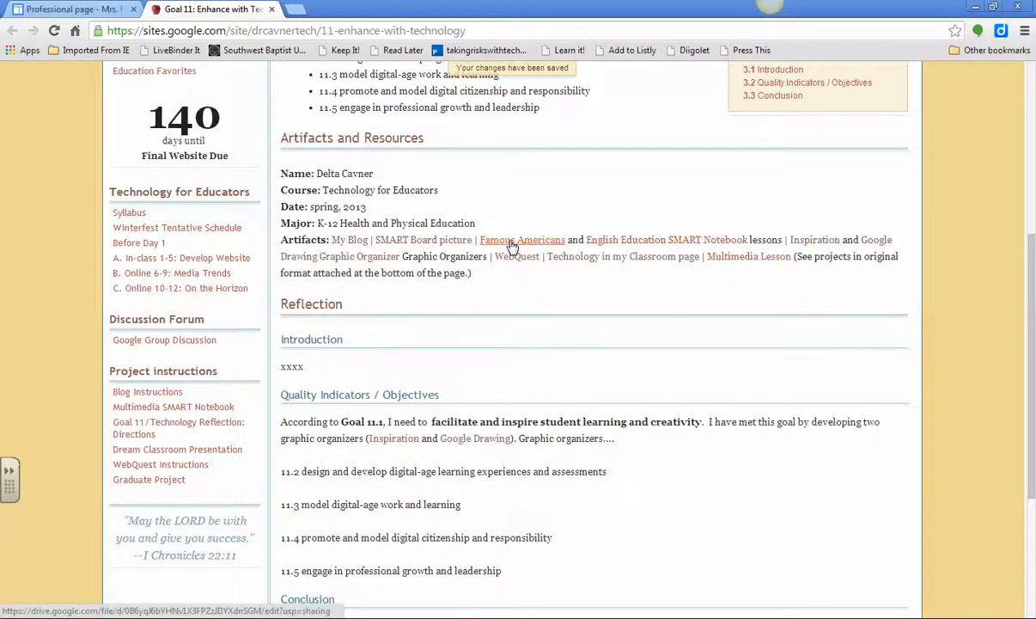
click(511, 246)
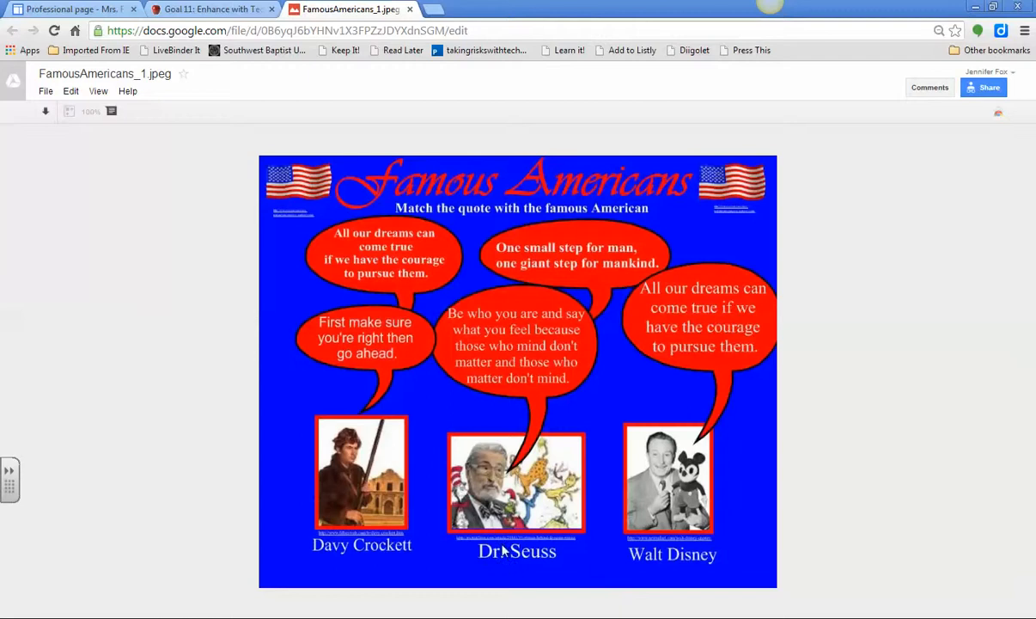
click(411, 12)
scroll(537, 352, up, 5)
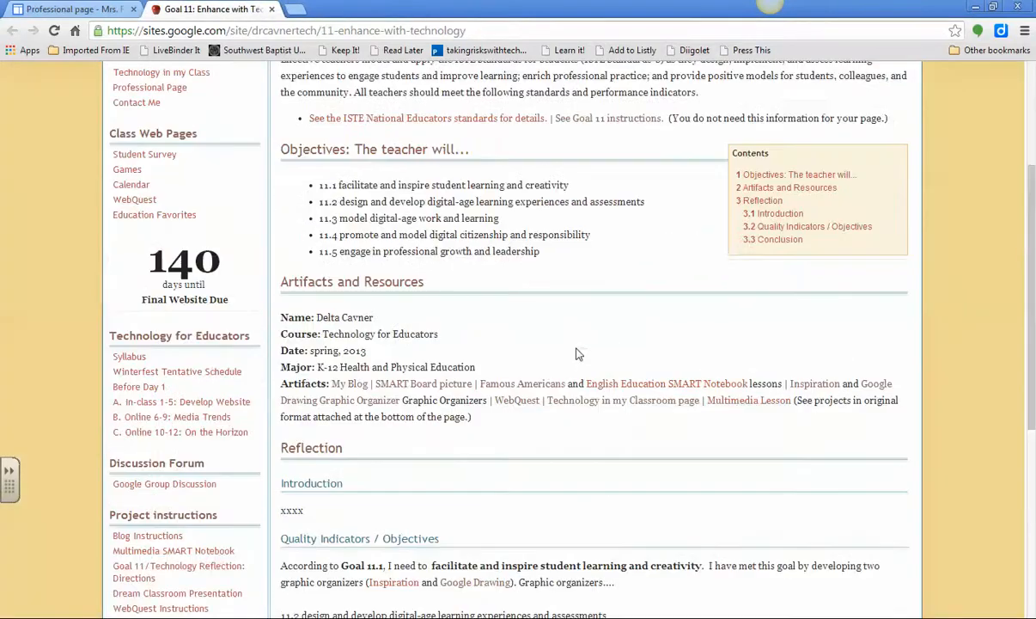
scroll(636, 371, down, 3)
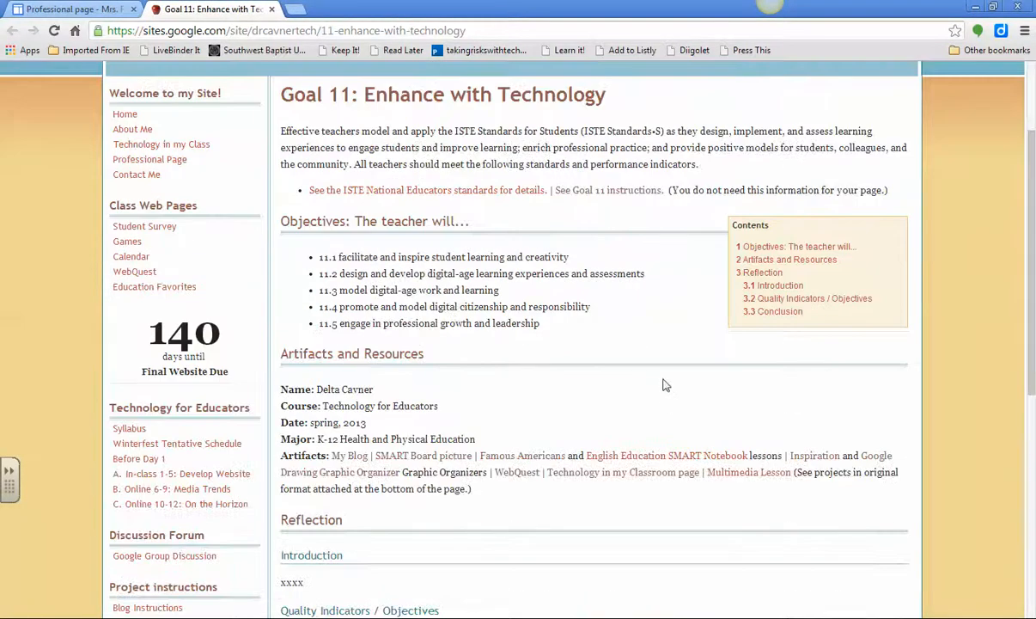